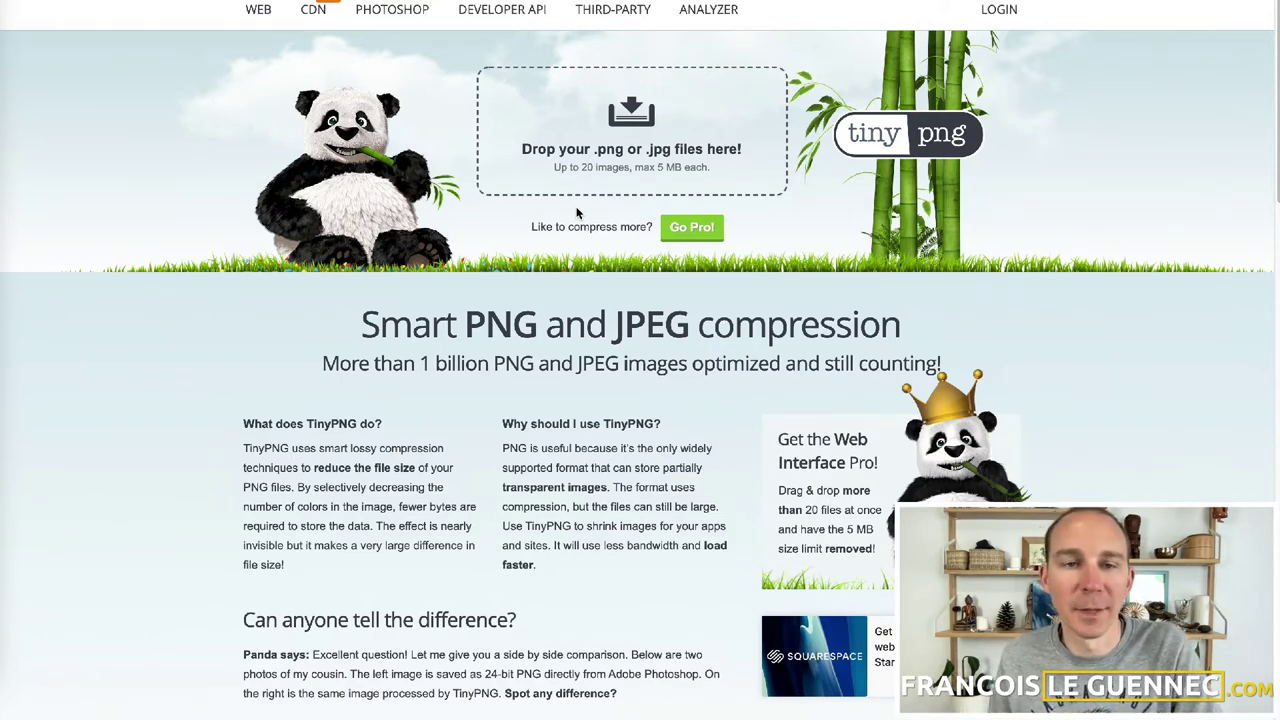
- Check the pixel dimensions of IMG_3143.JPG in the Téléchargements folder in Finder
click(578, 210)
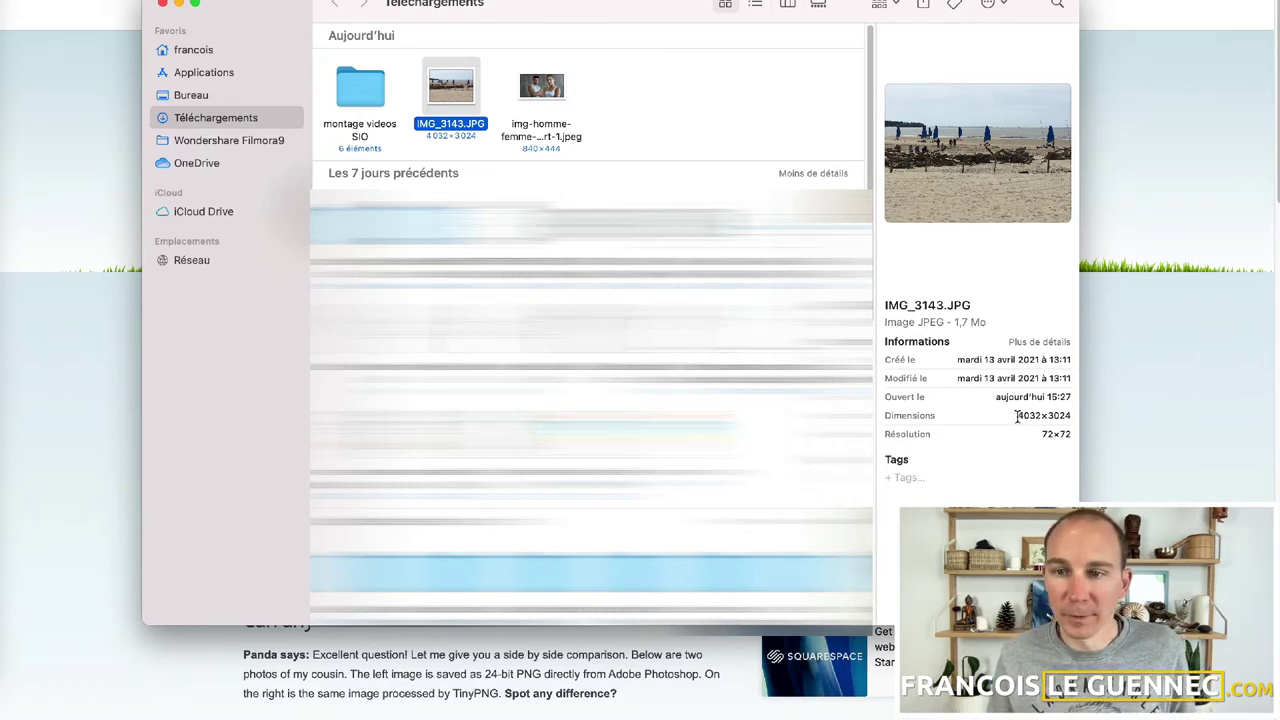
drag(1018, 415, 1068, 415)
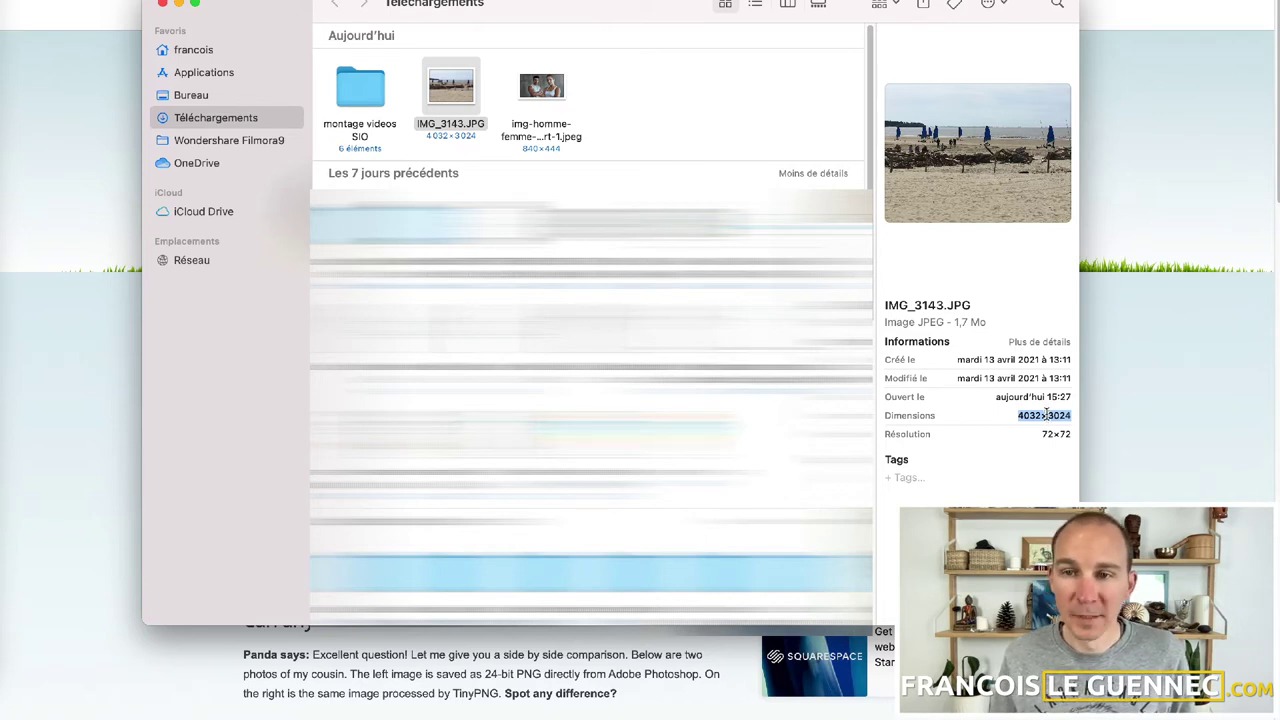
click(700, 113)
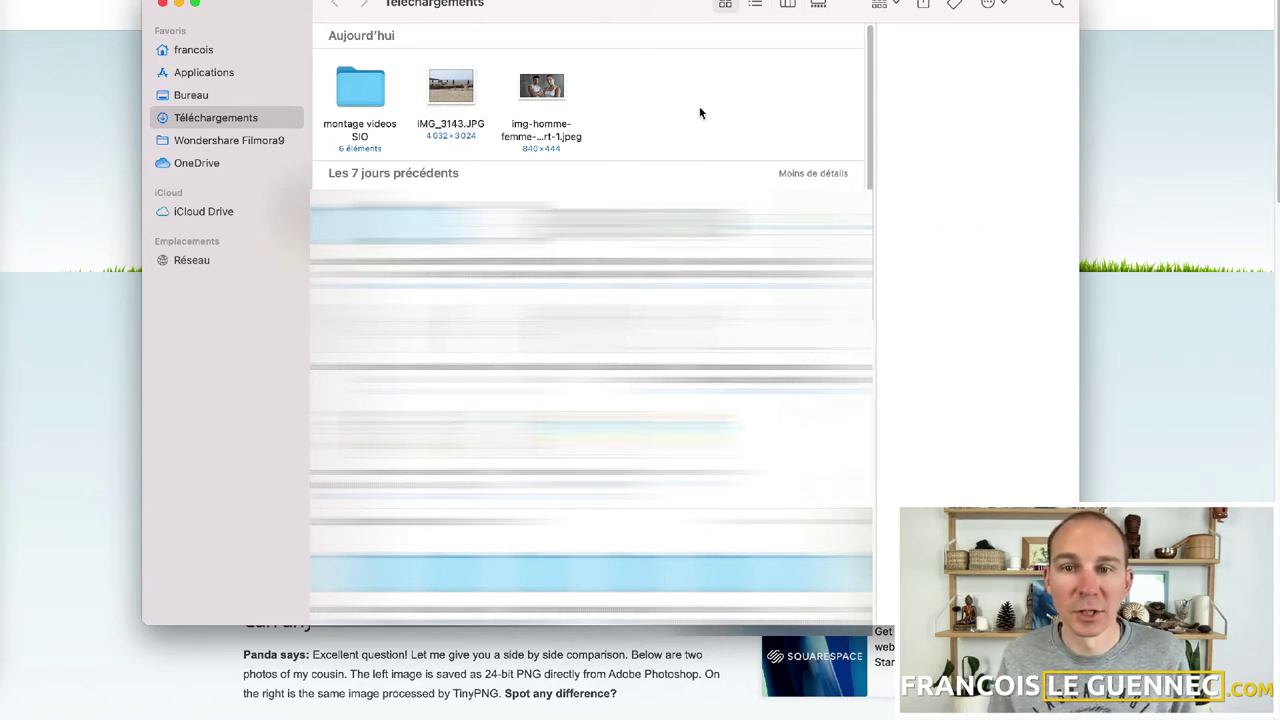
- Duplicate IMG_3143.JPG in the Téléchargements folder and reselect the original photo
click(468, 92)
key(super+d)
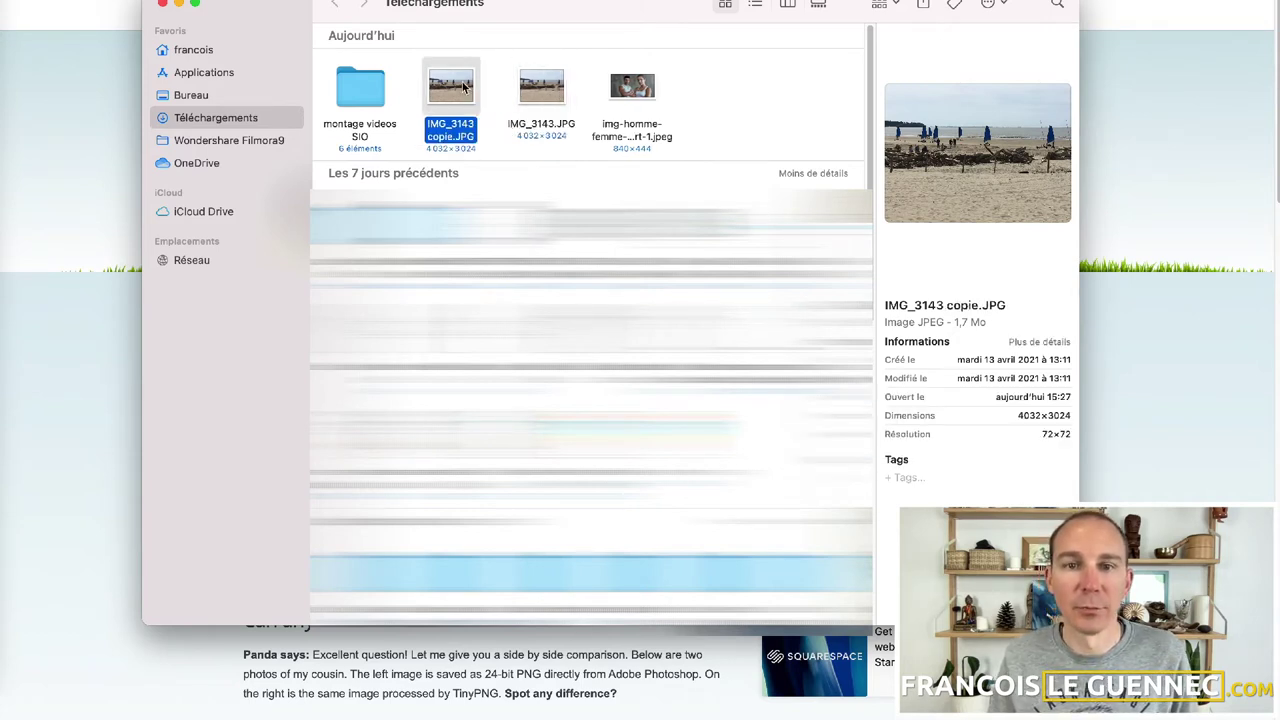
click(550, 93)
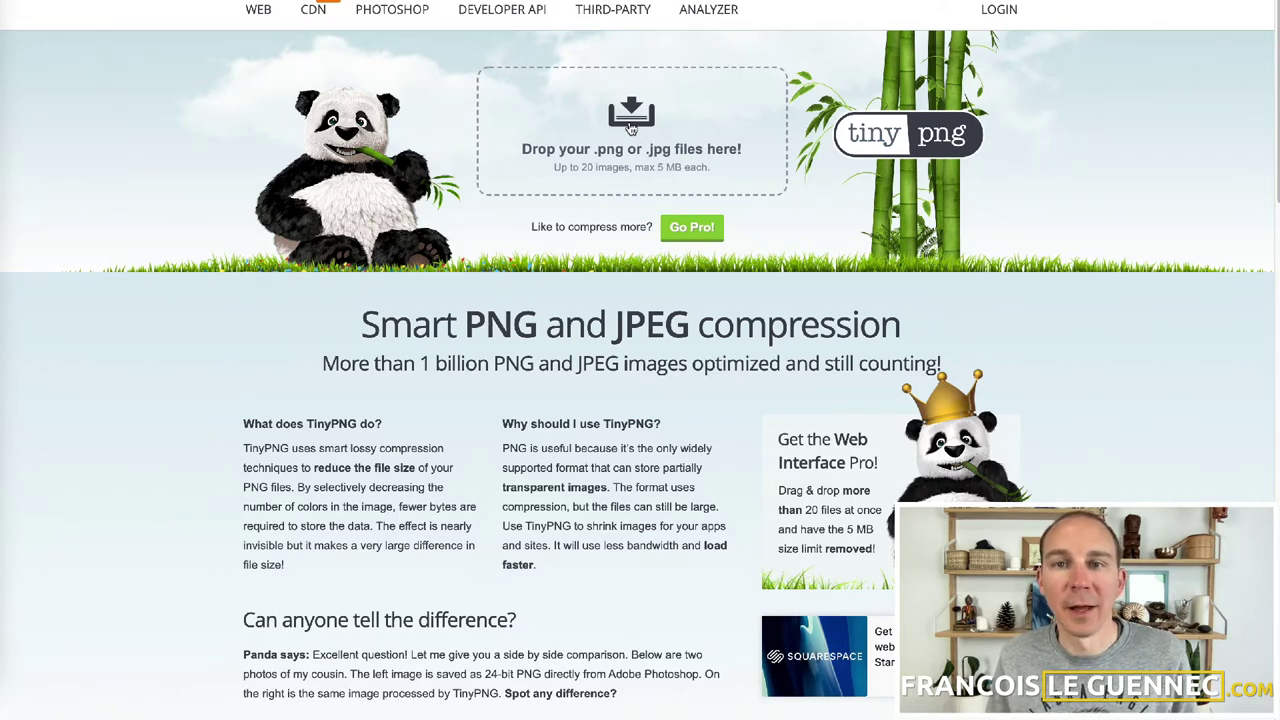
- Upload the original IMG_3143.JPG to TinyPNG for compression and download the compressed image
click(630, 125)
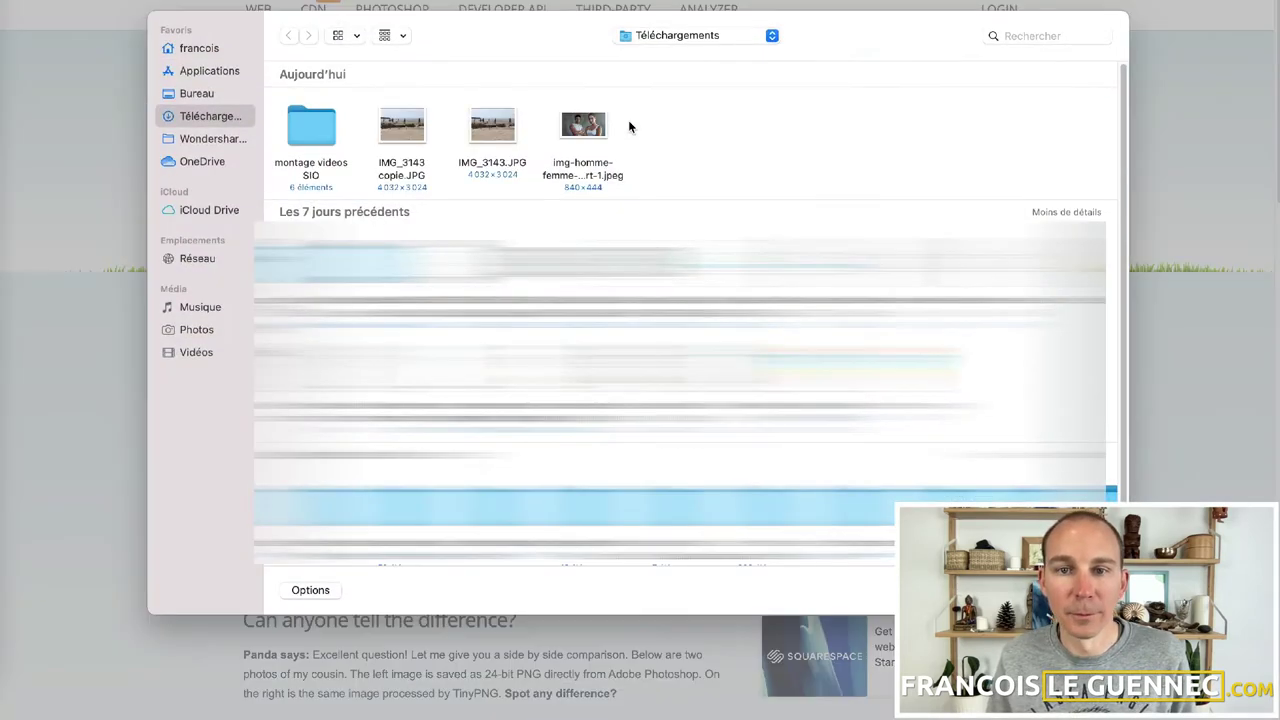
double_click(490, 126)
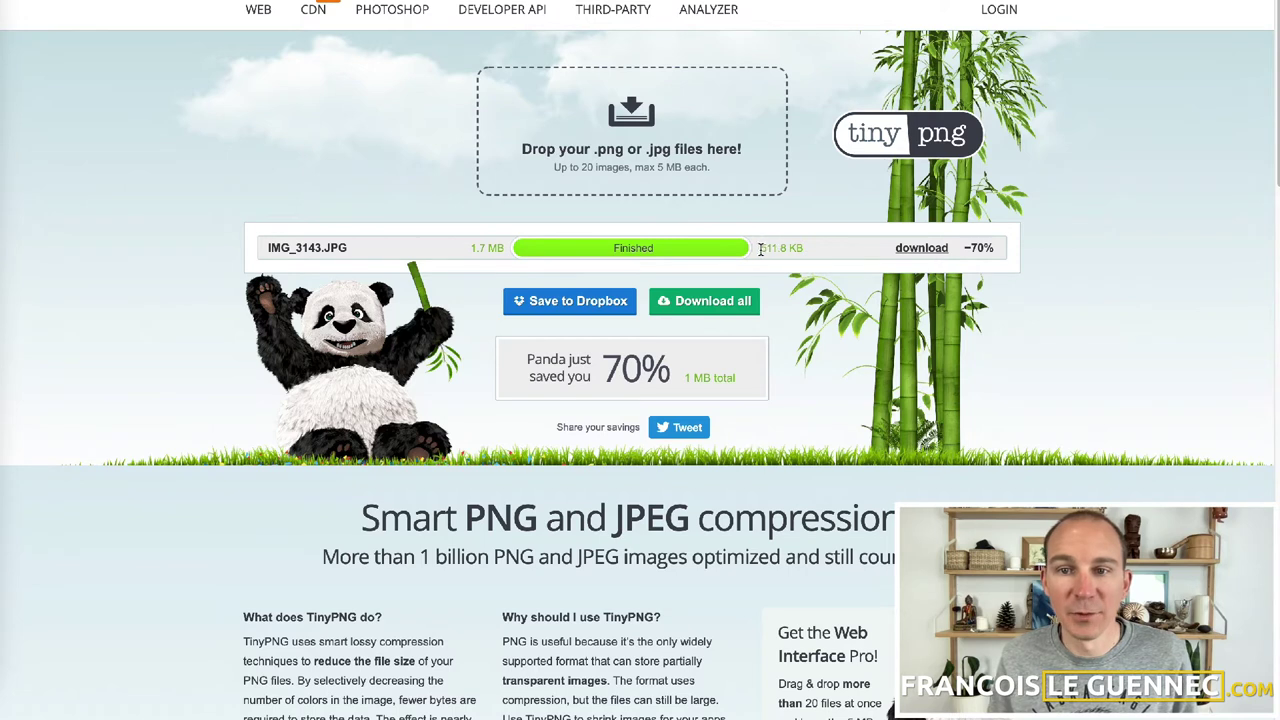
click(929, 250)
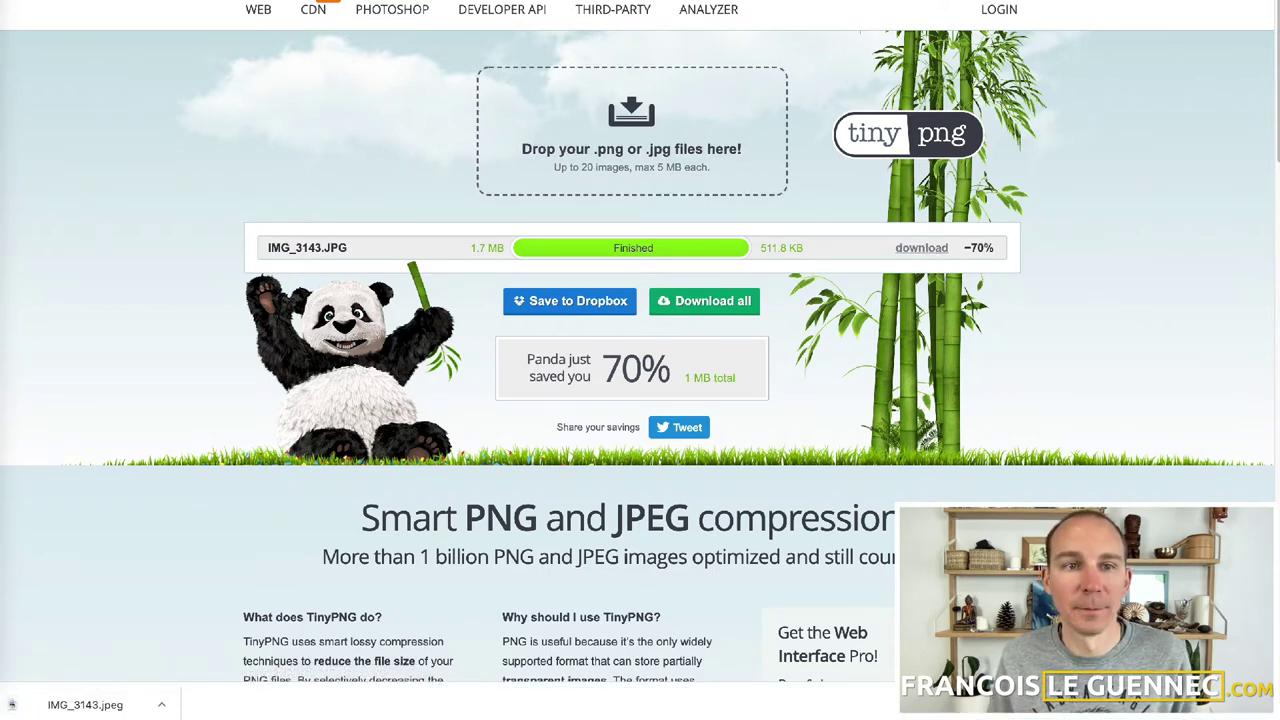
- Switch to Finder and compare the file information of the compressed IMG_3143.jpeg with the original IMG_3143.JPG
key(super+Tab)
click(548, 98)
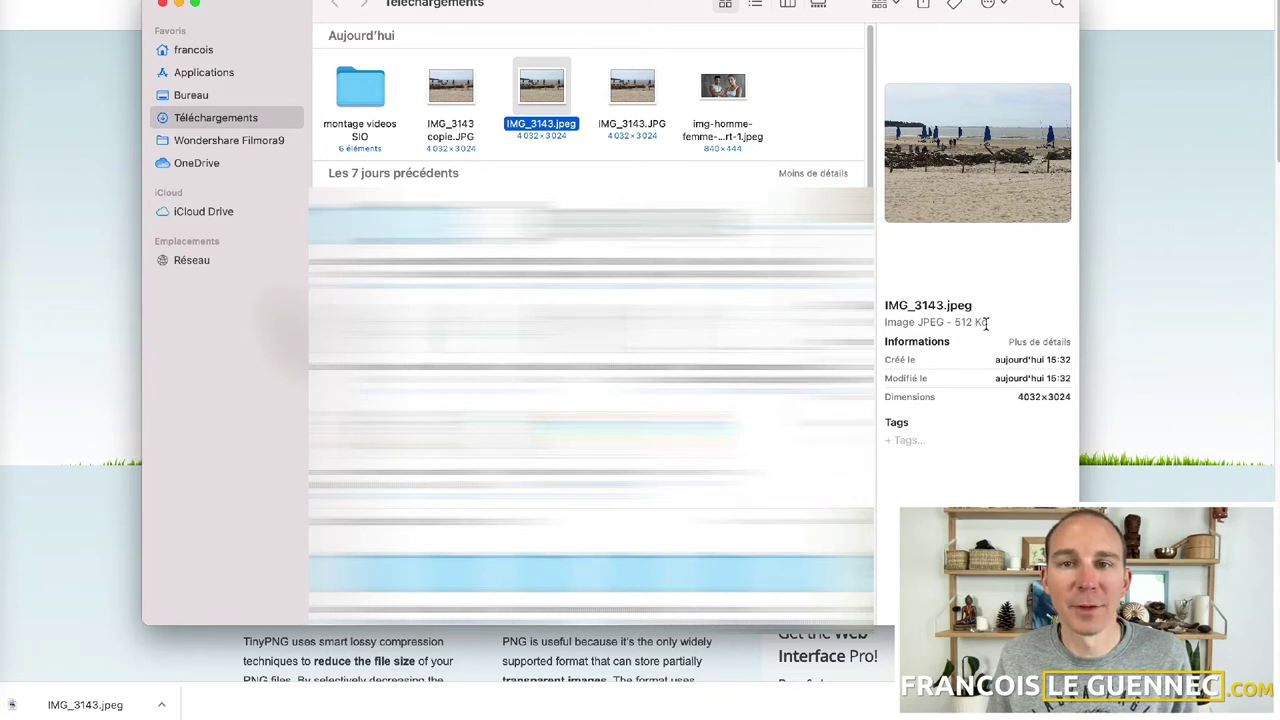
click(647, 96)
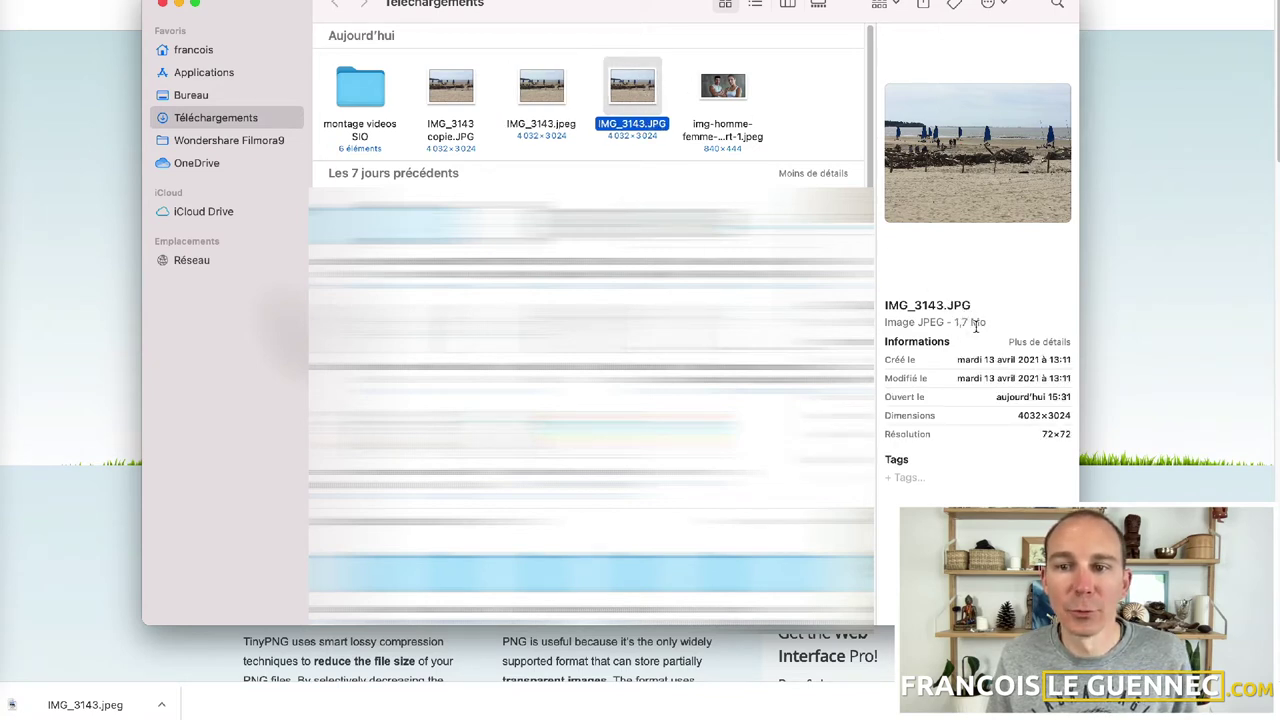
- Open IMG_3143.JPG and the compressed IMG_3143.jpeg to compare their visual quality, and return to the folder
double_click(638, 97)
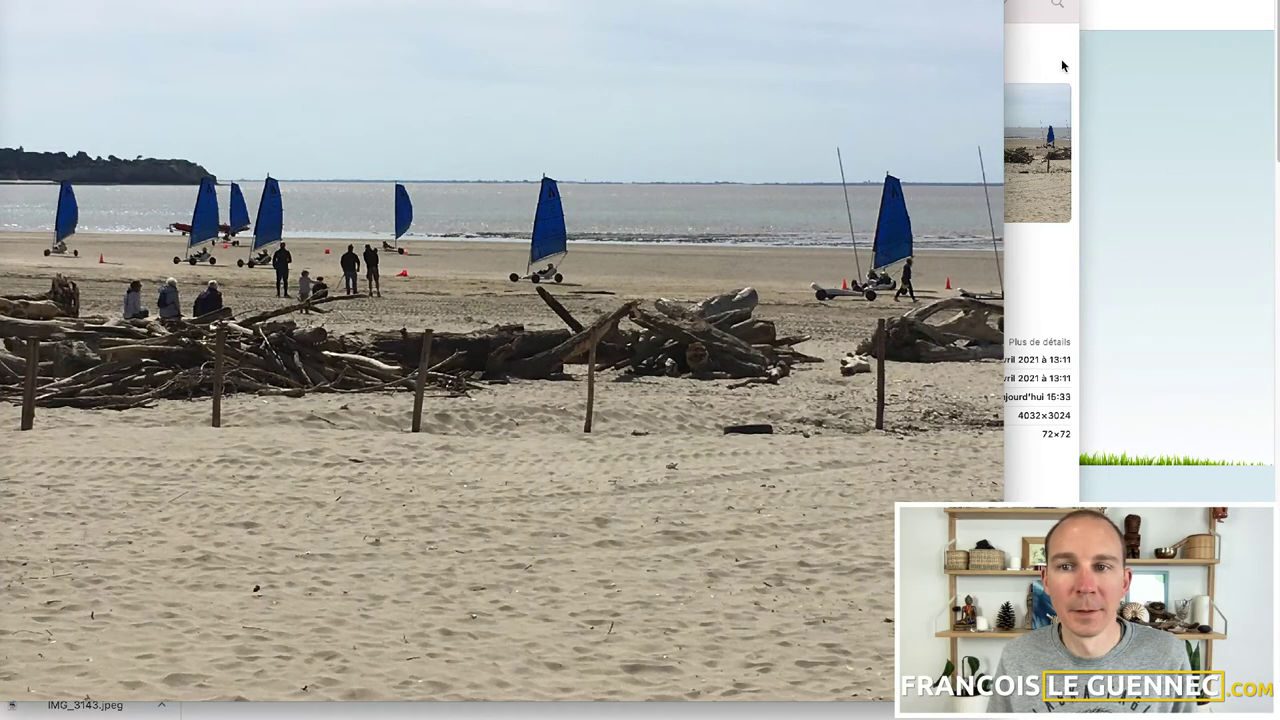
key(space)
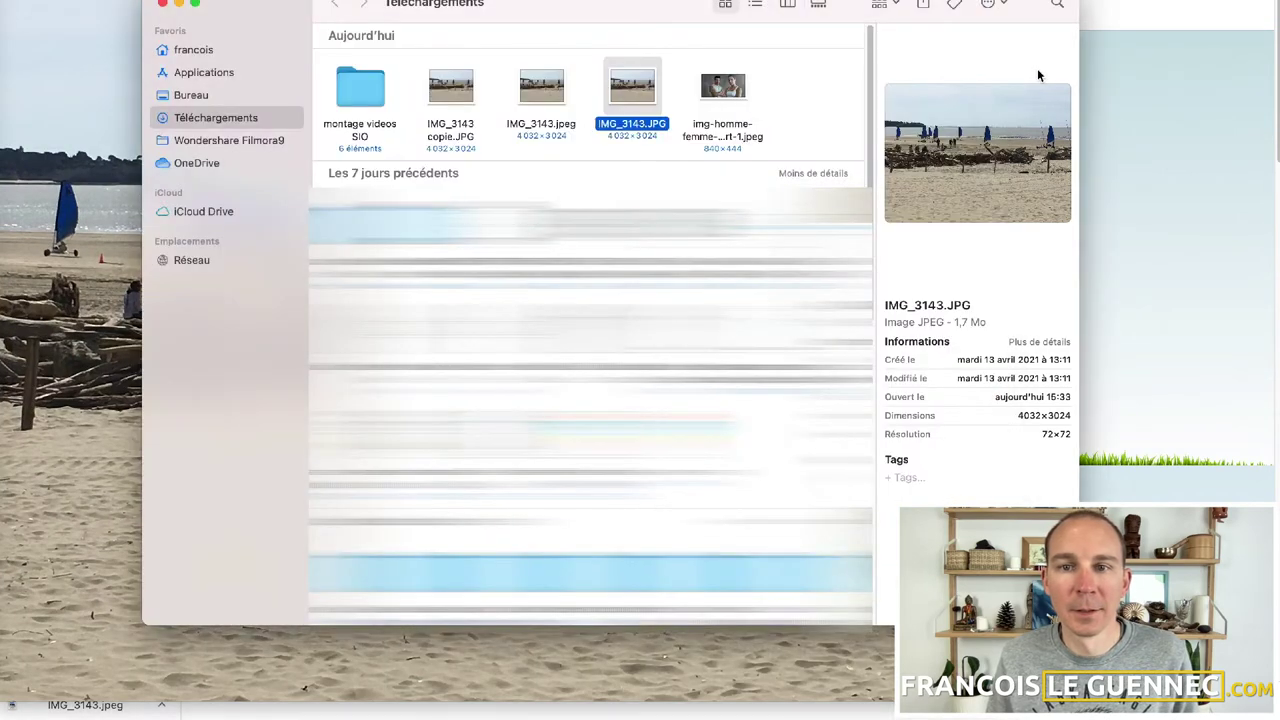
double_click(551, 93)
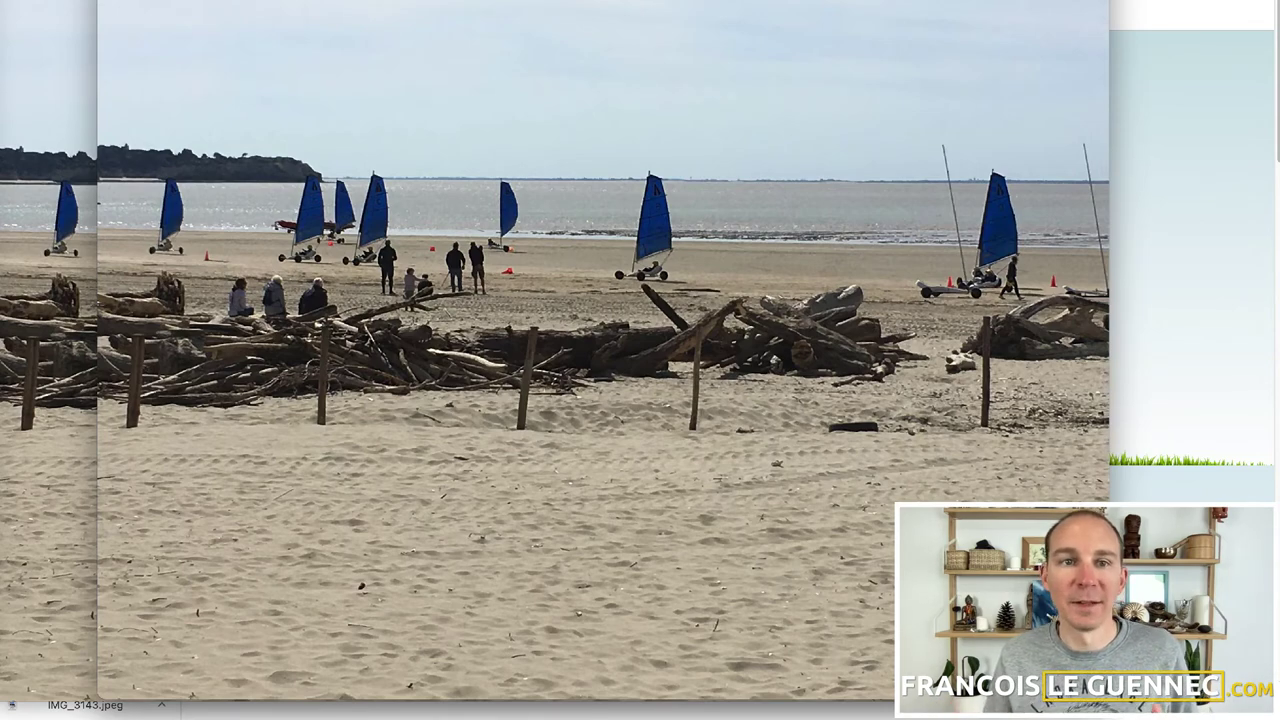
key(space)
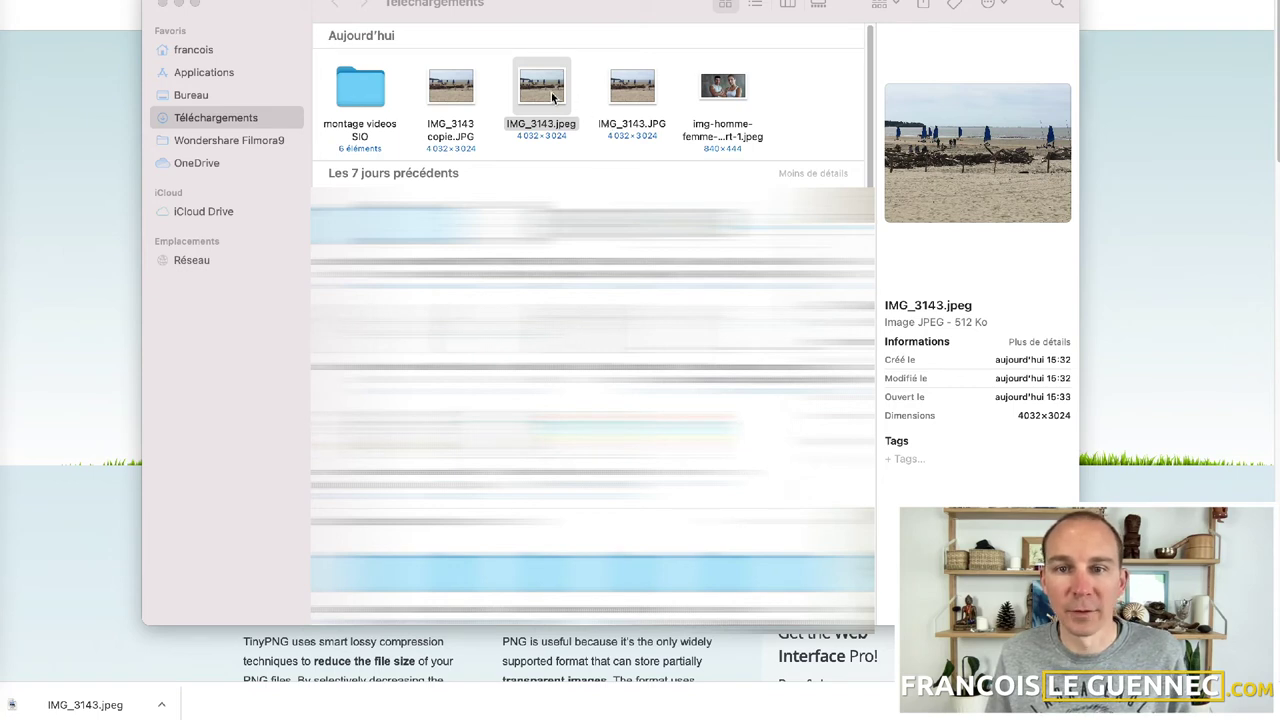
- Open IMG_3143.JPG in Preview, resize it to a width of 1500 pixels, and close the image
click(627, 95)
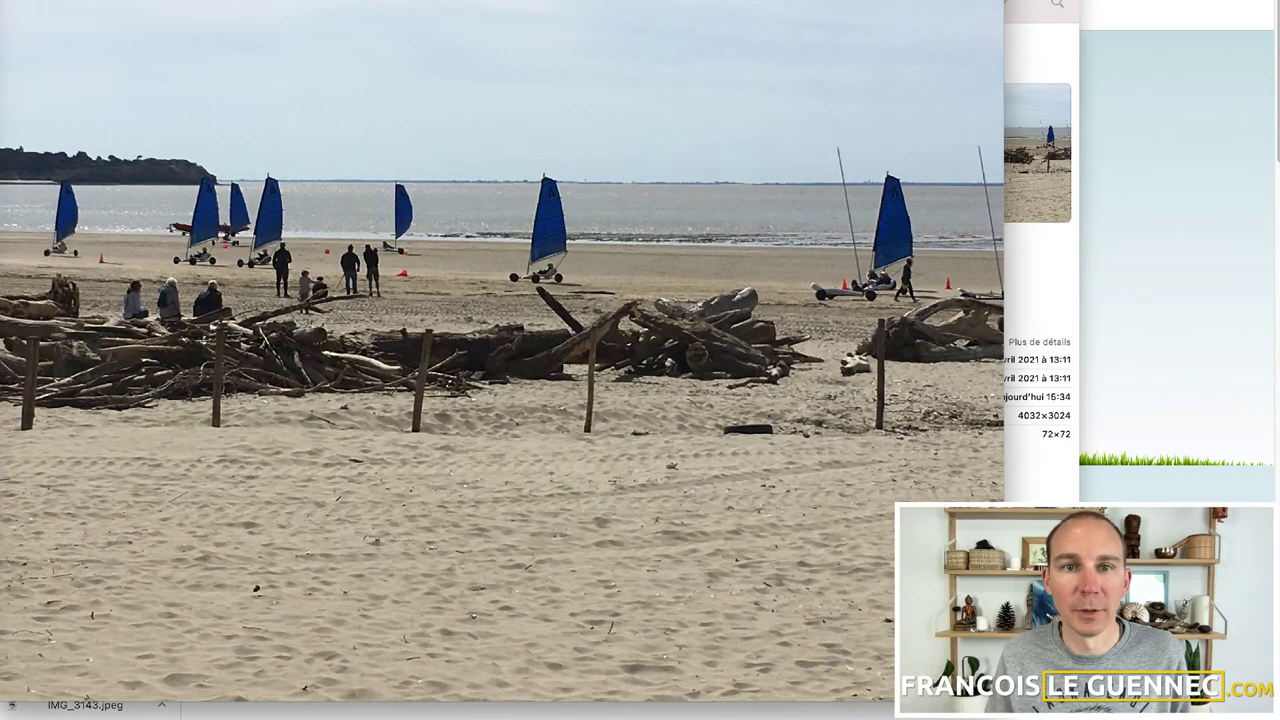
click(313, 0)
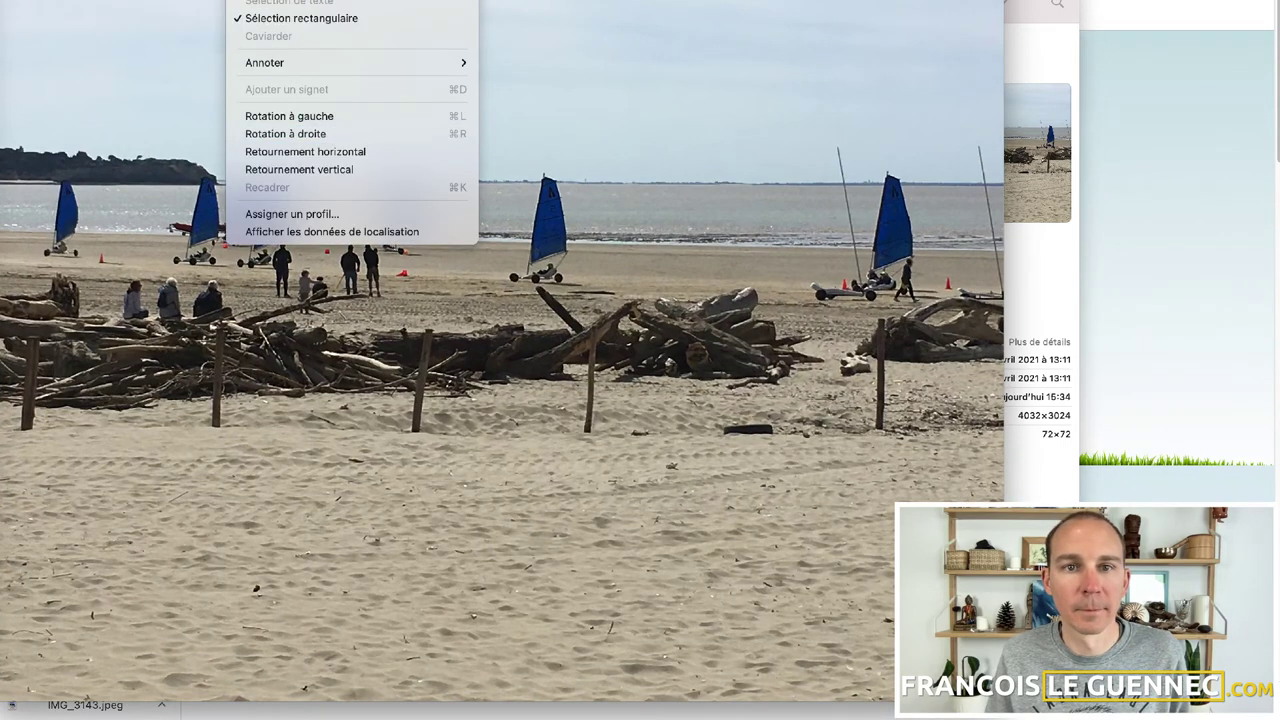
click(300, 0)
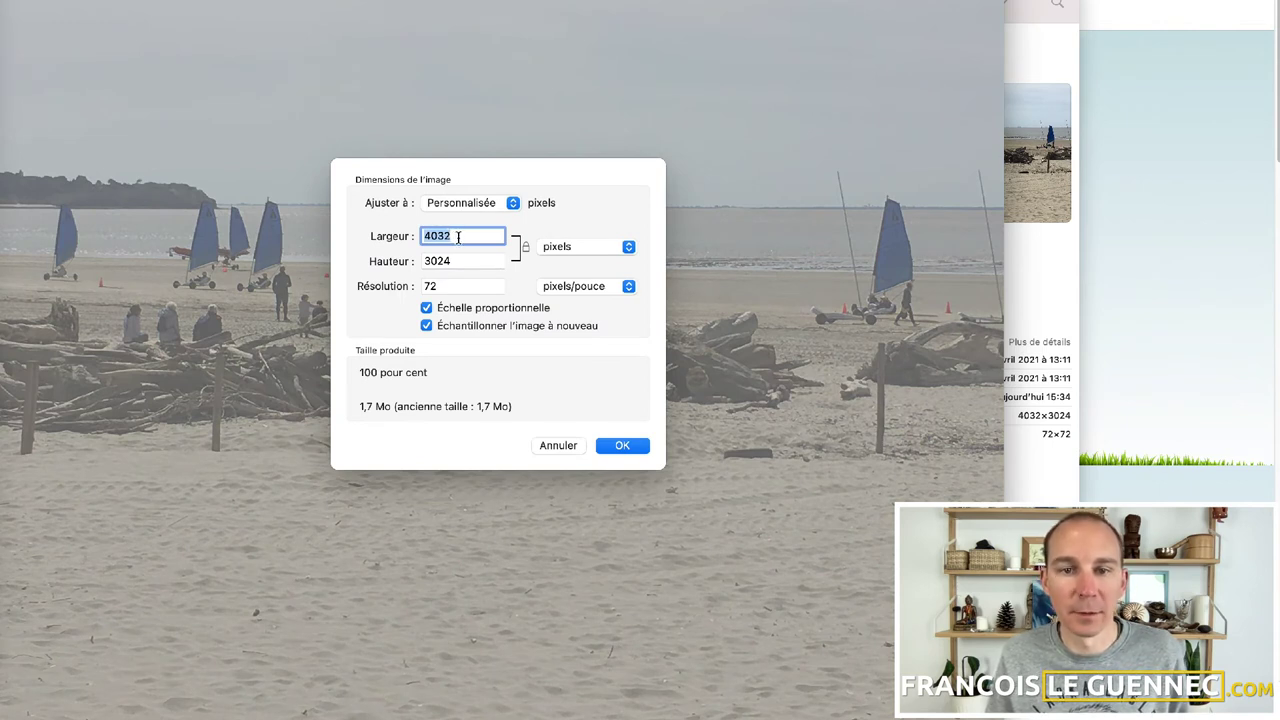
text(1500)
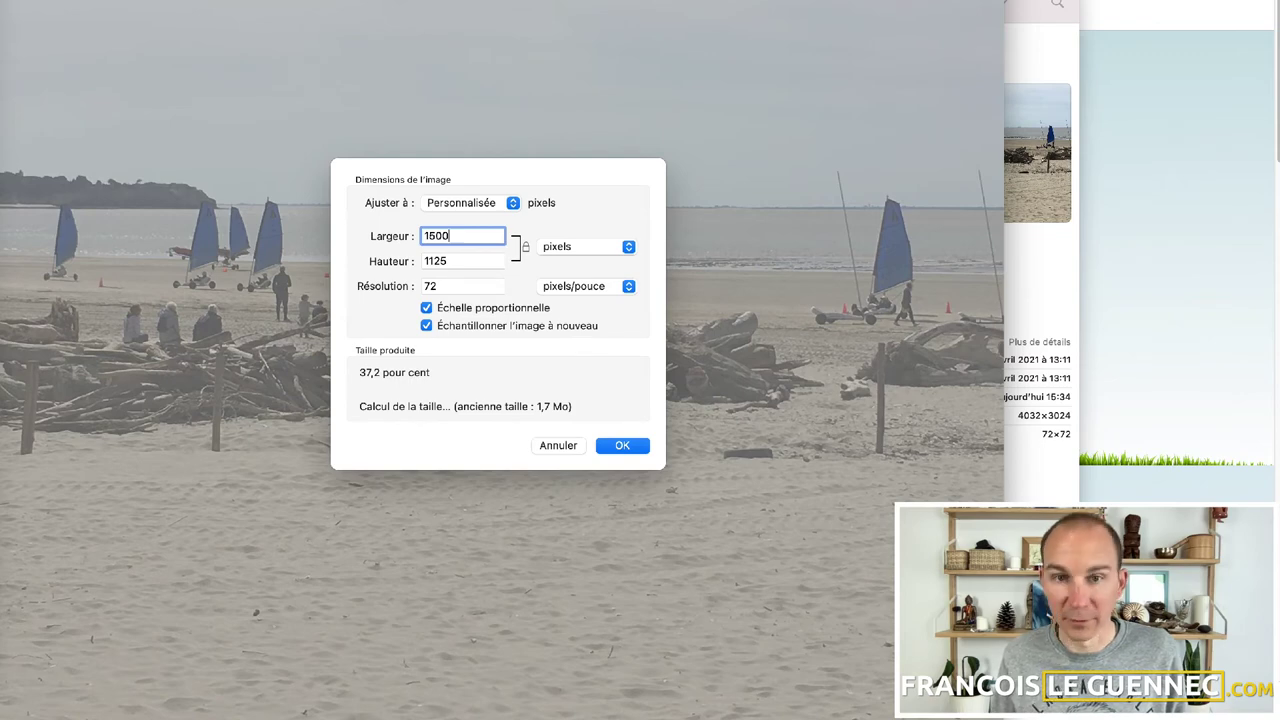
key(Return)
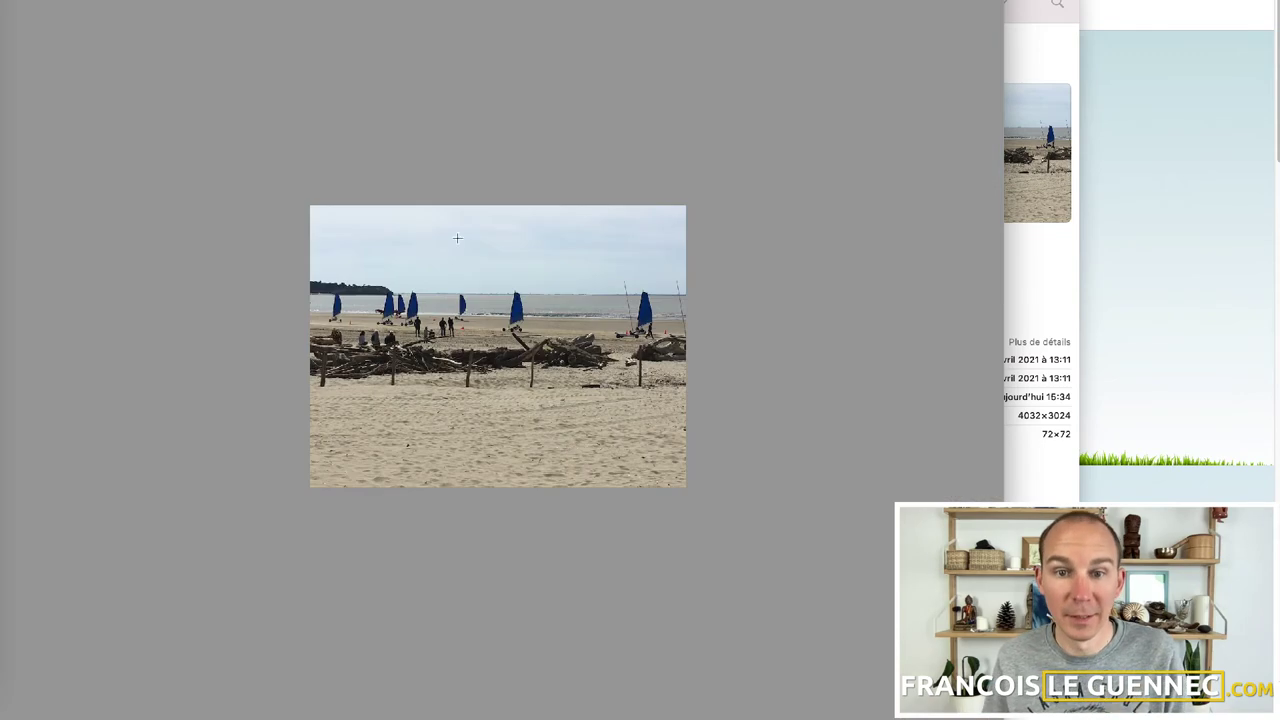
key(super+w)
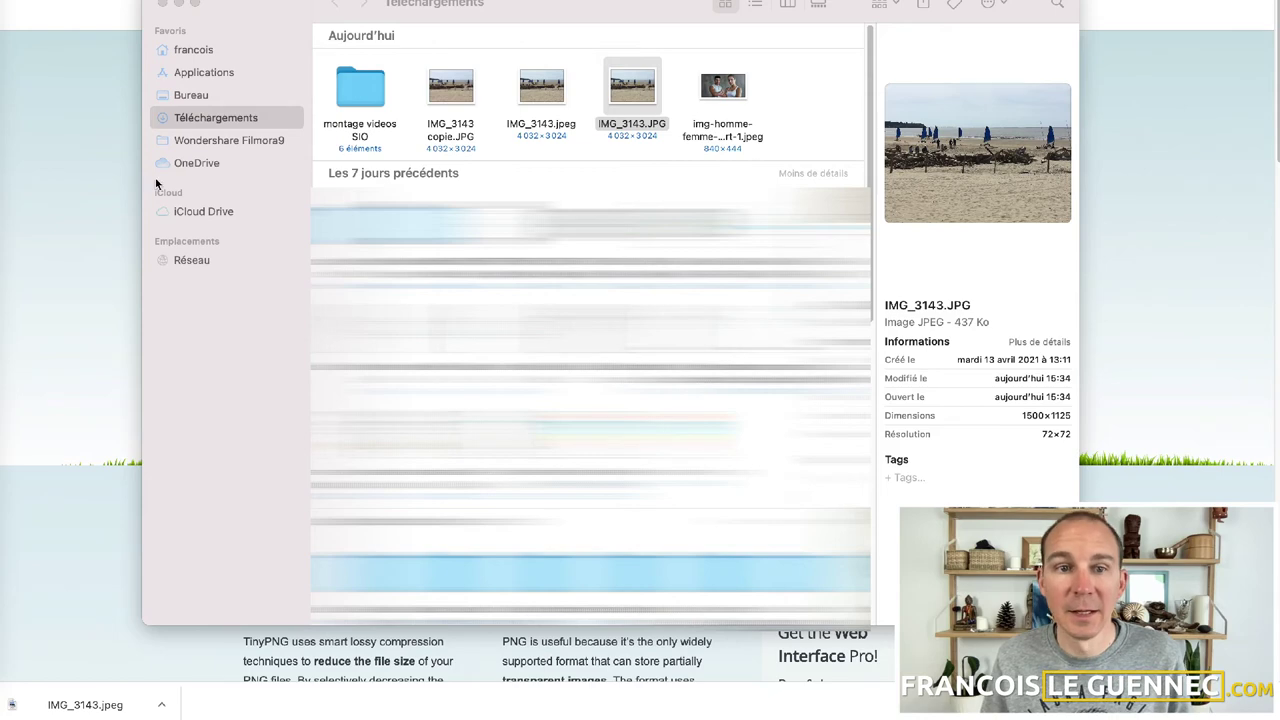
- Compress the resized IMG_3143.JPG on a fresh TinyPNG page and download the result
click(92, 215)
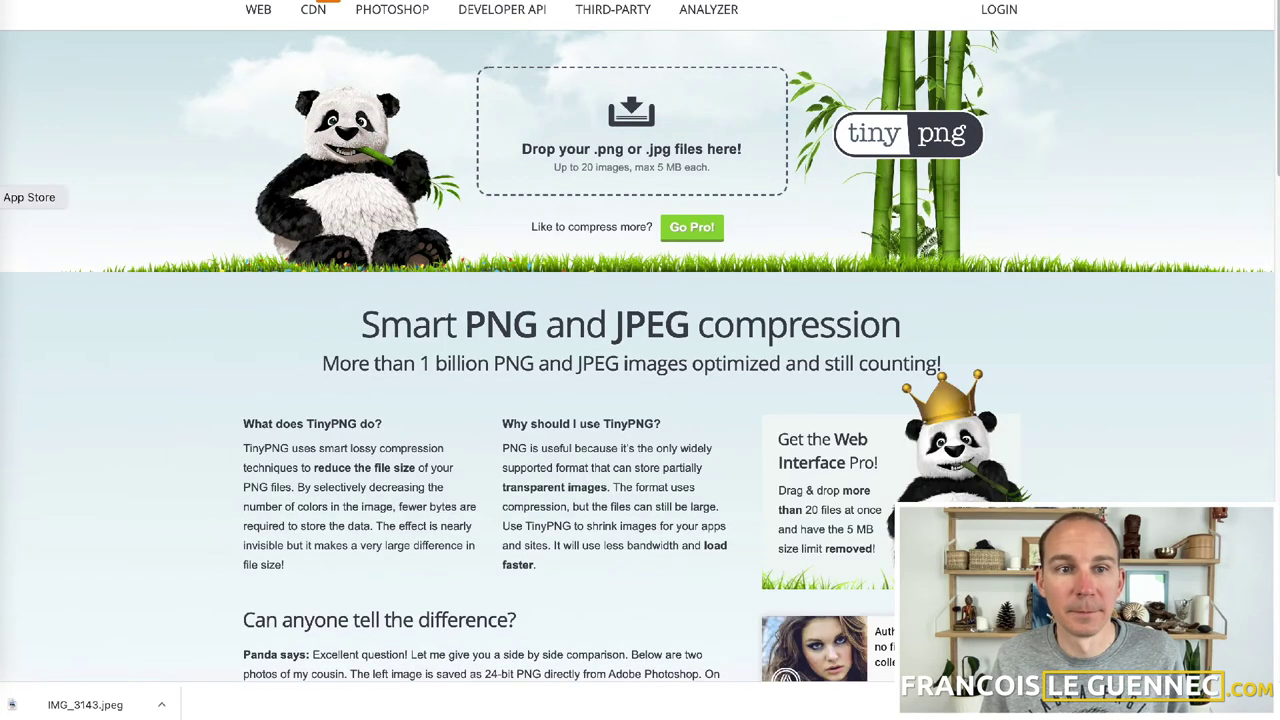
key(super+Tab)
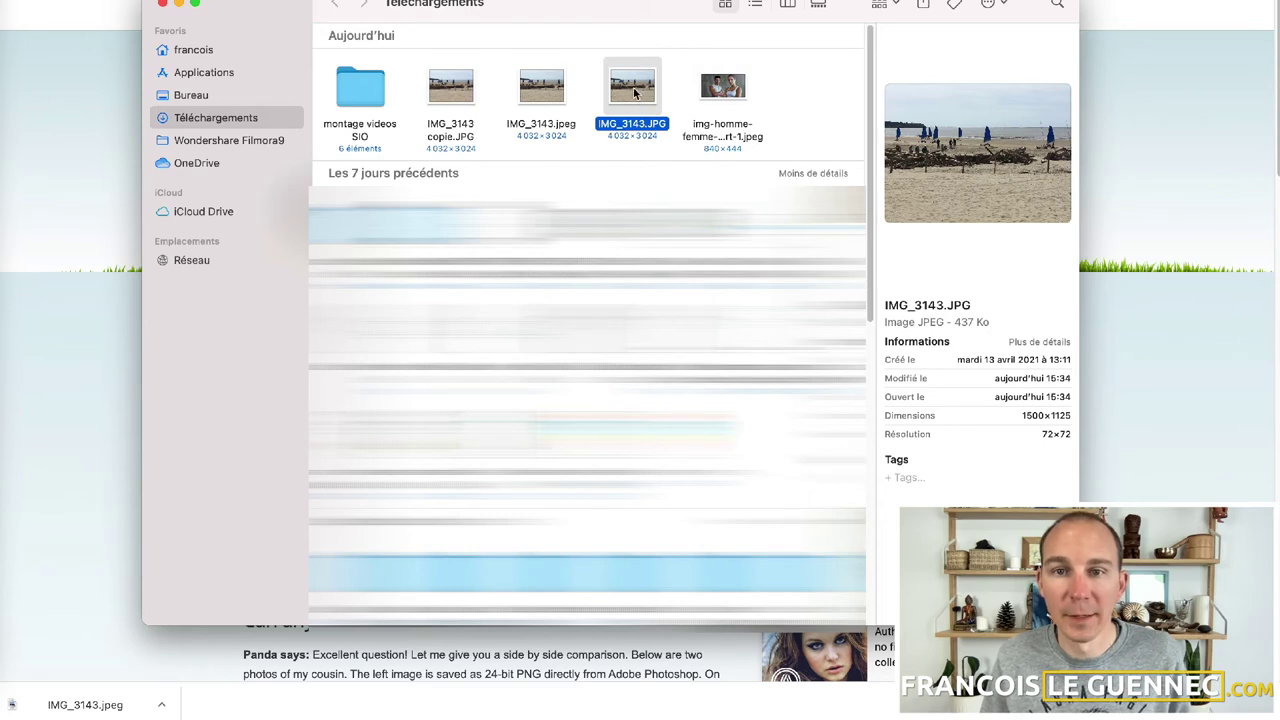
drag(641, 97, 96, 258)
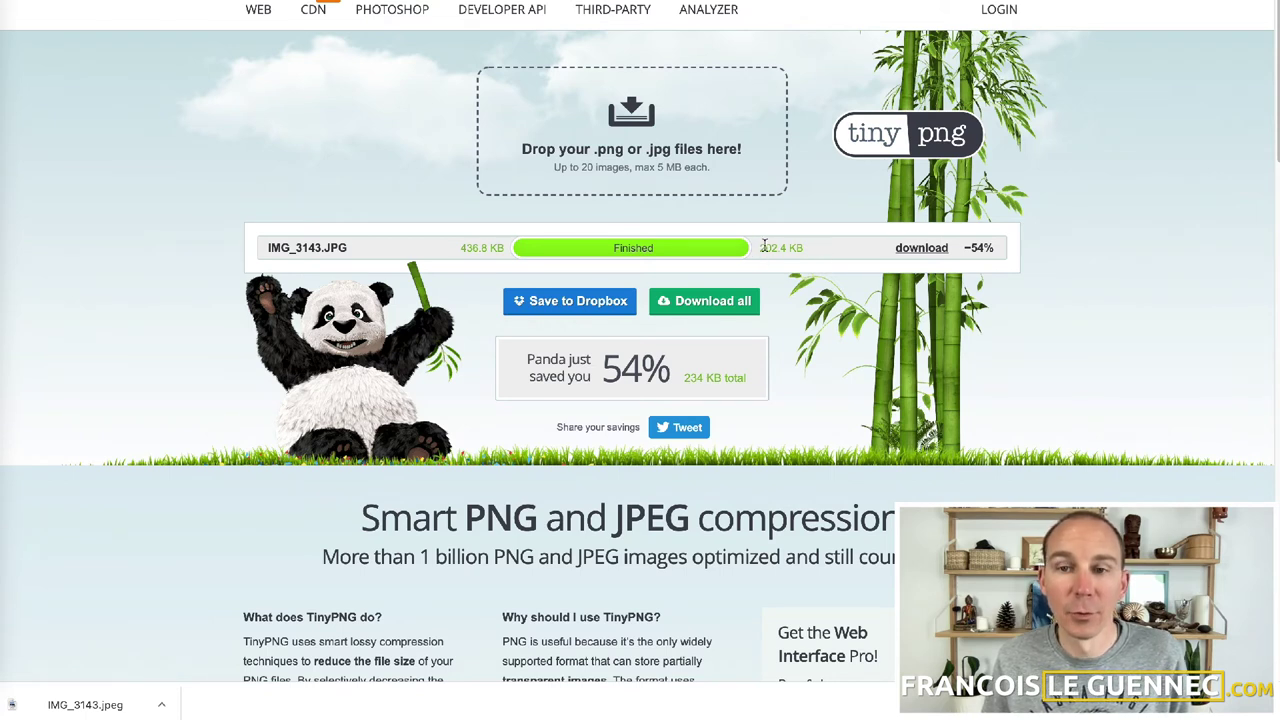
click(918, 252)
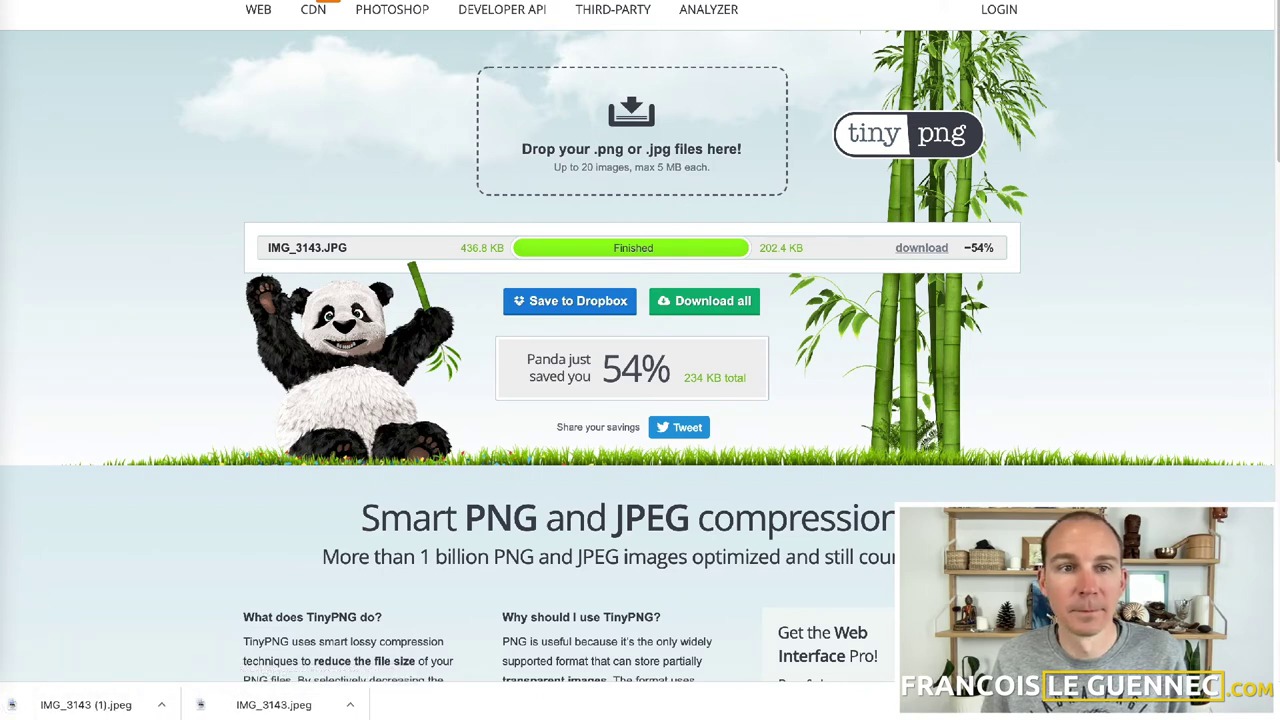
- Switch to Finder and compare the file information of IMG_3143 (1).jpeg with that of IMG_3143 copie.JPG
key(super+Tab)
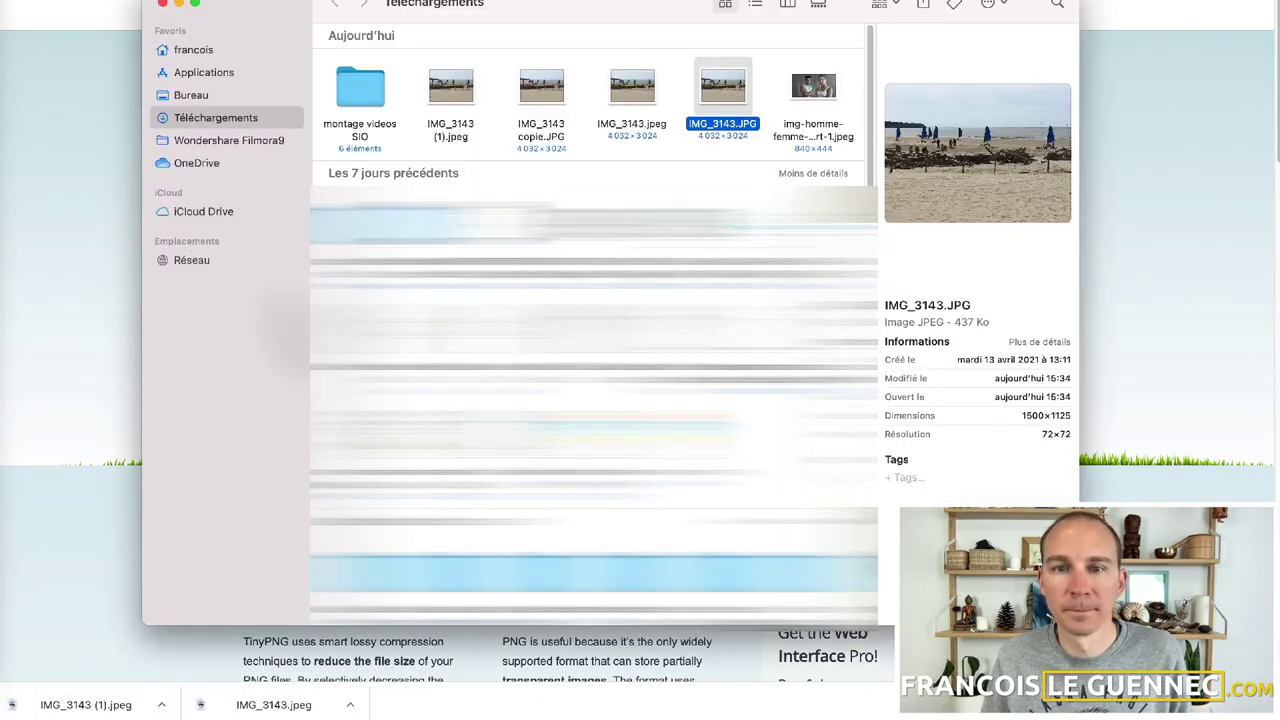
click(463, 98)
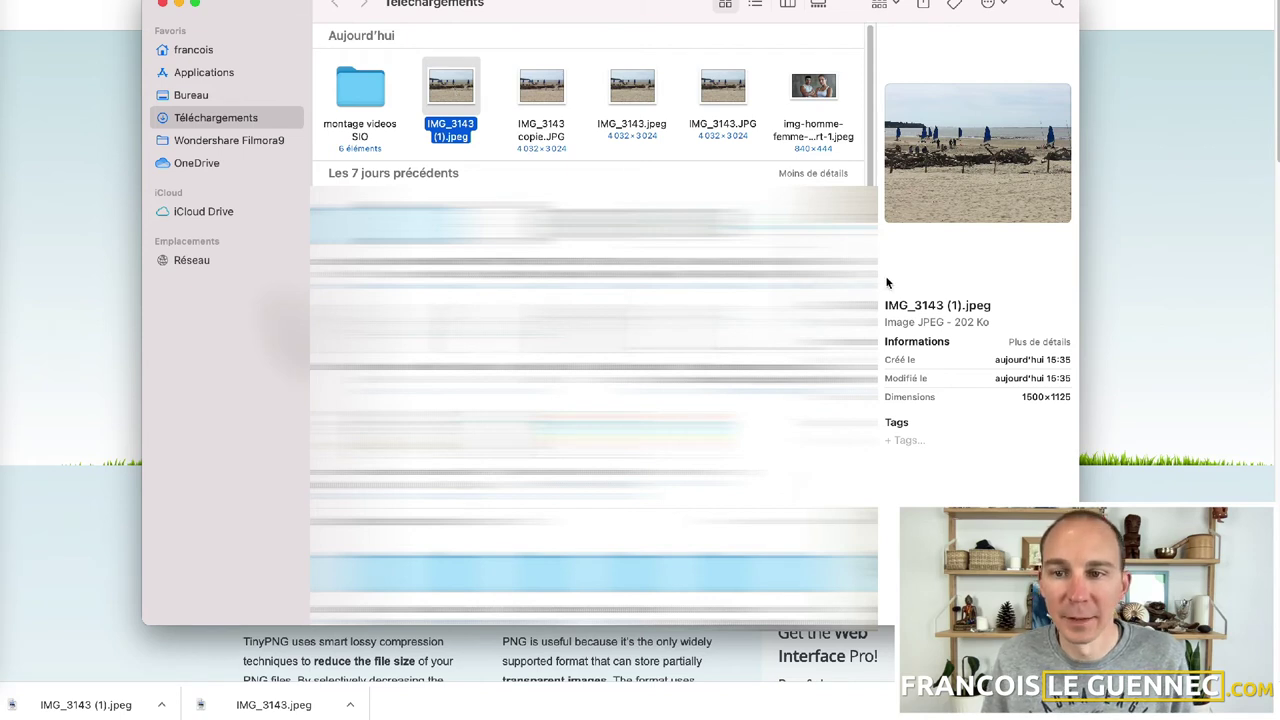
click(548, 95)
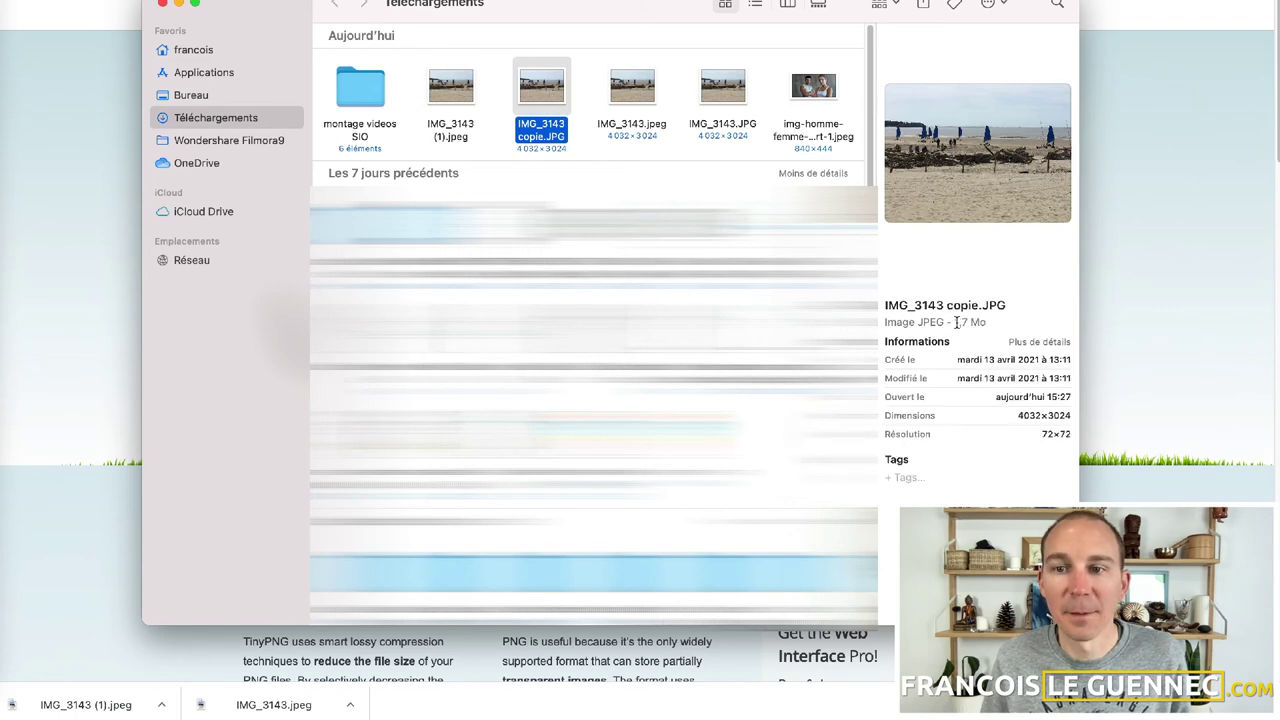
- Open IMG_3143 copie.JPG and IMG_3143 (1).jpeg to compare their visual quality
double_click(535, 90)
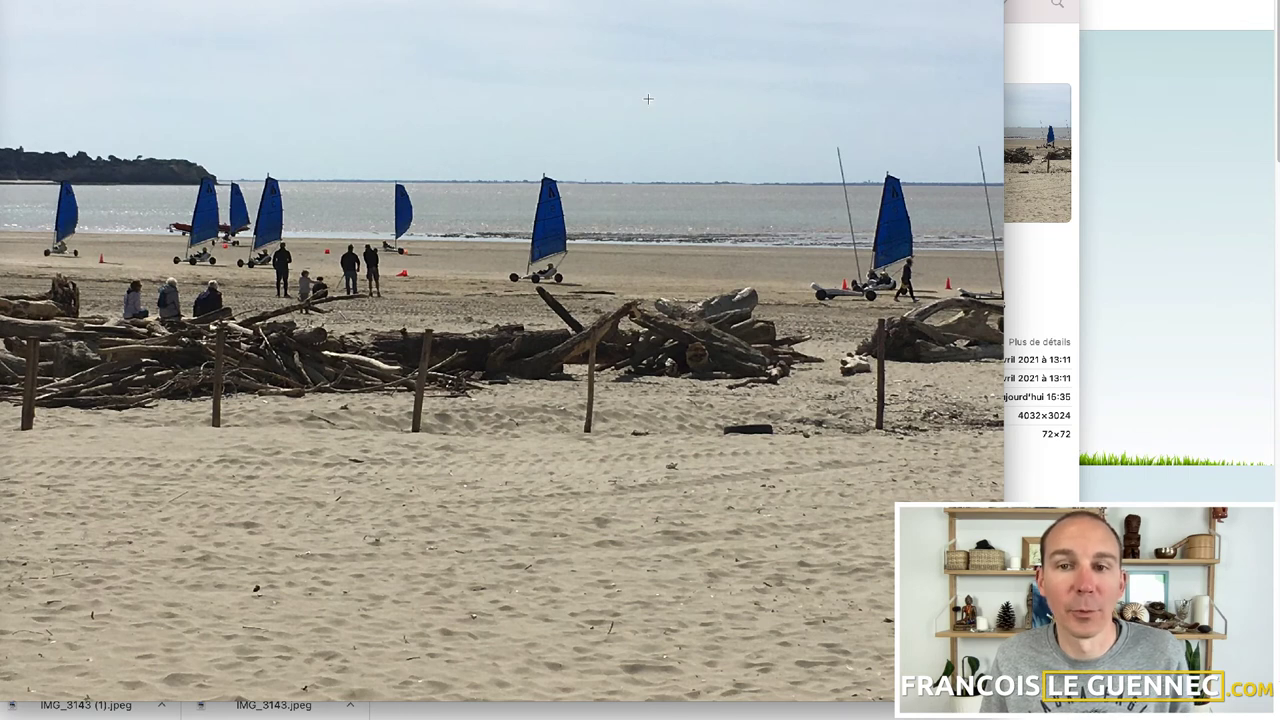
click(1041, 277)
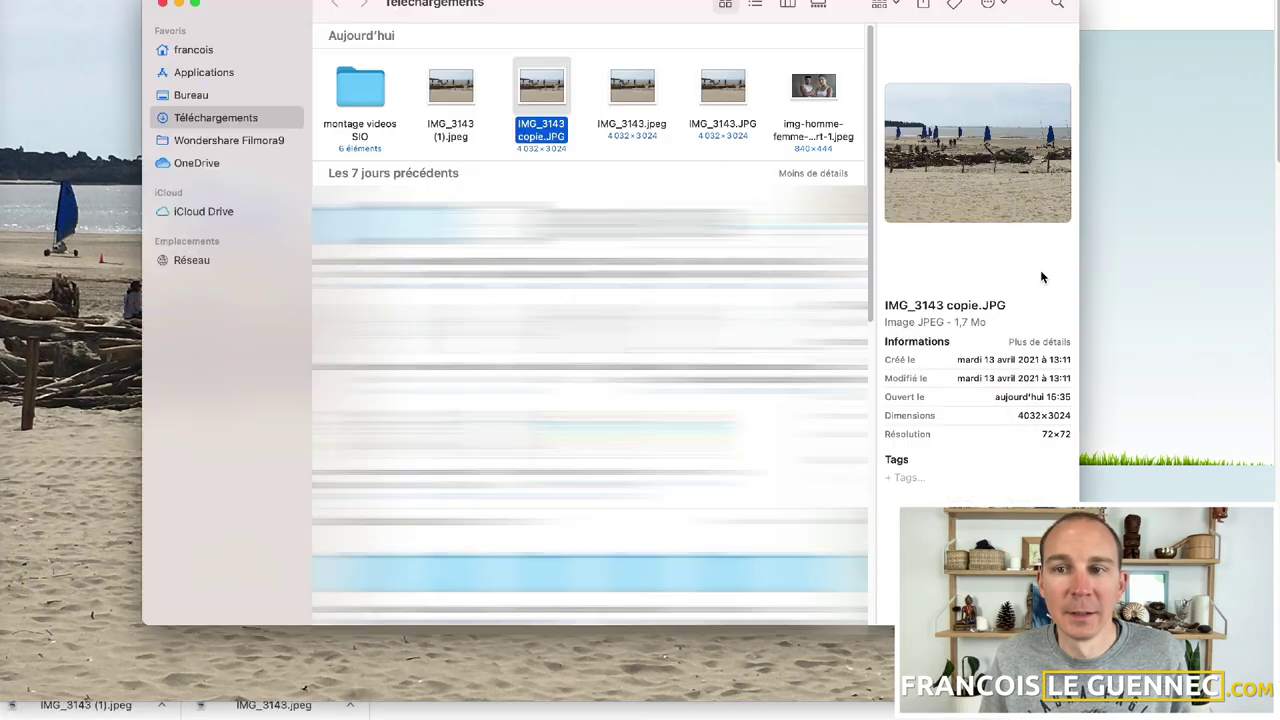
double_click(447, 92)
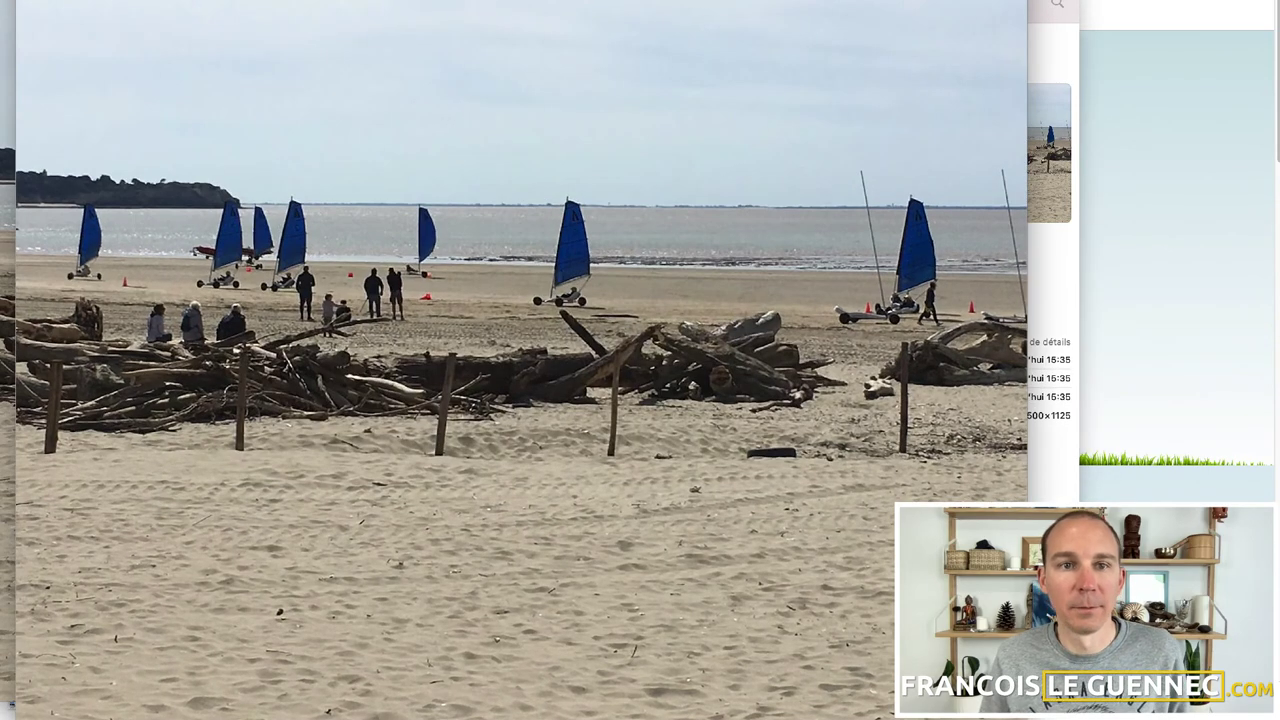